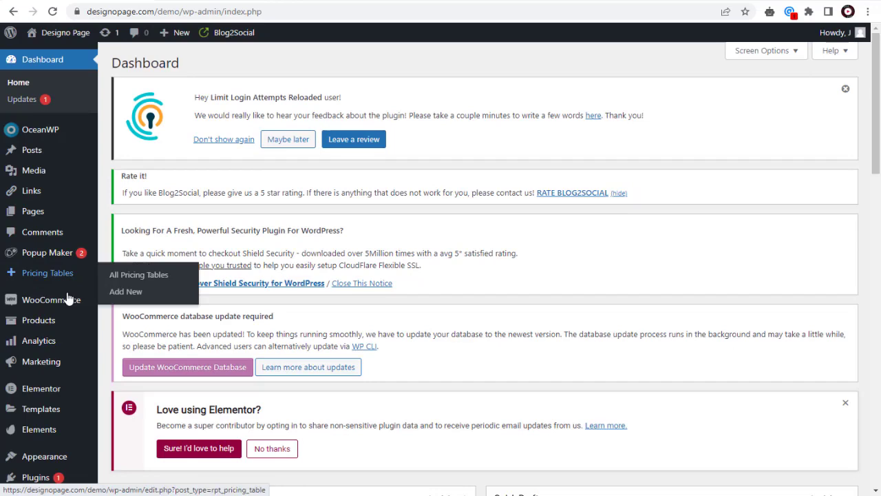
- Search the Add New Plugins directory for 'ninja form'
{"action": "scroll", "coordinate": [40, 386], "scroll_direction": "down", "scroll_amount": 2}
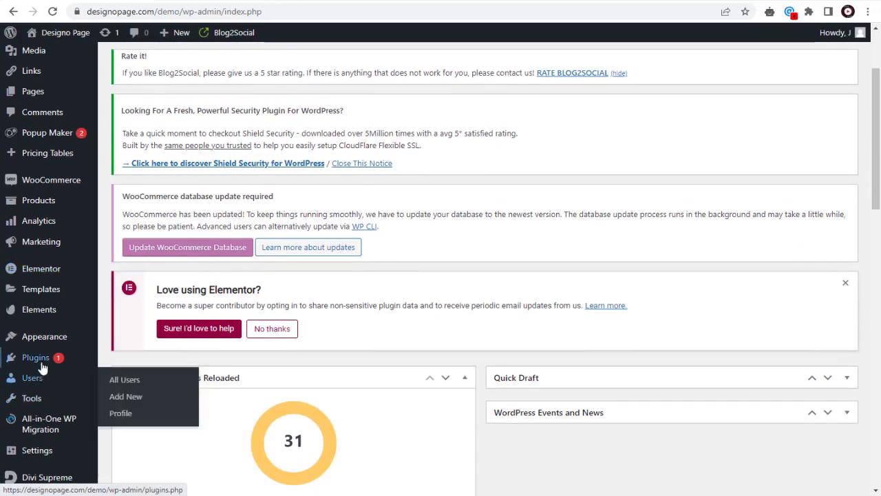
{"action": "mouse_move", "coordinate": [42, 360]}
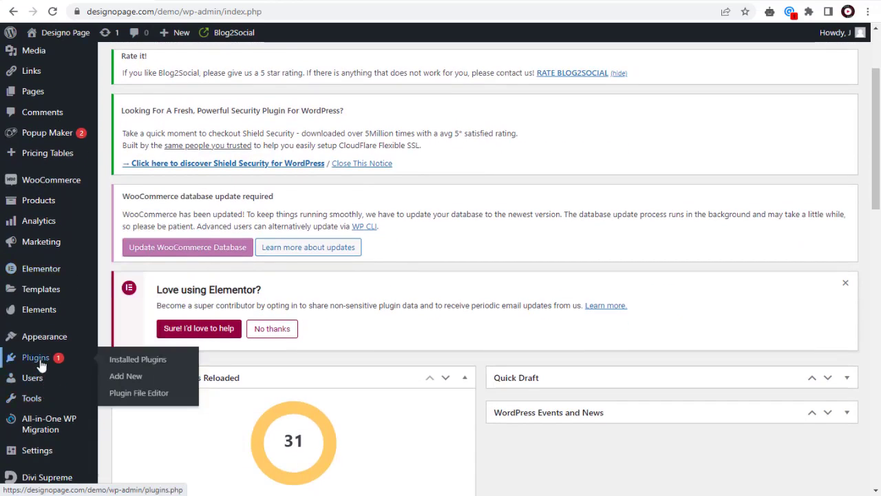
{"action": "left_click", "coordinate": [125, 377]}
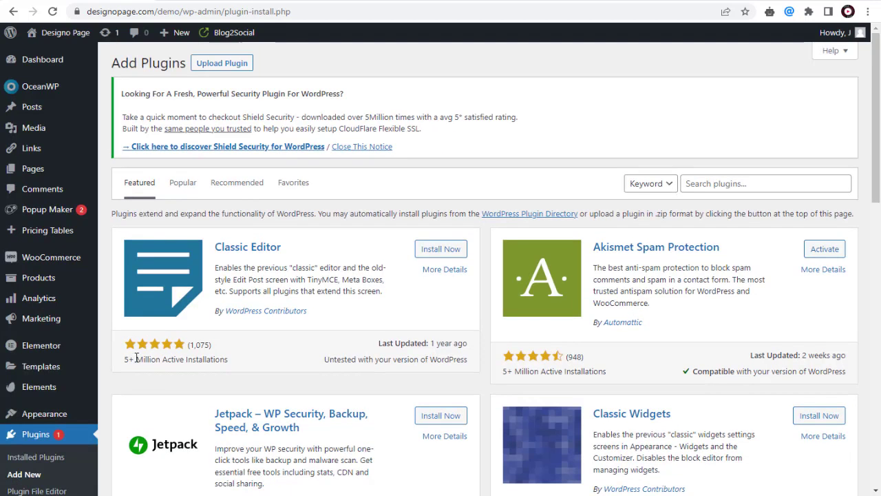
{"action": "left_click", "coordinate": [726, 181]}
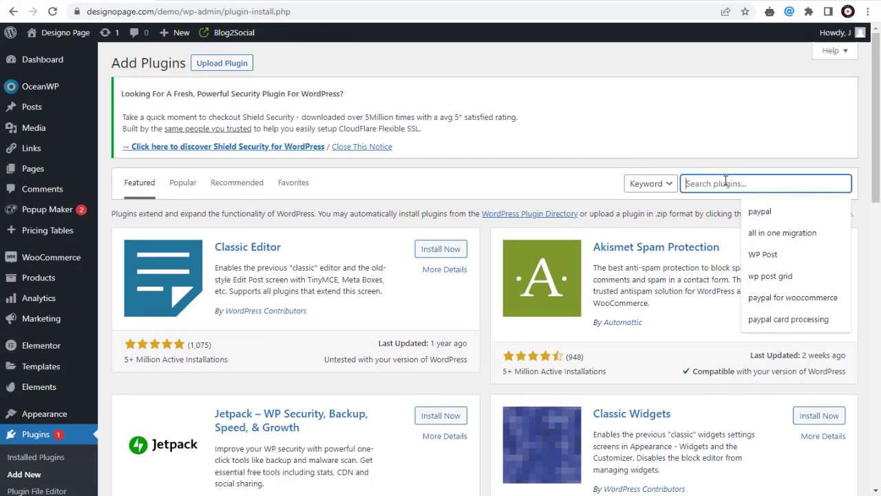
{"action": "type", "text": "ninja form"}
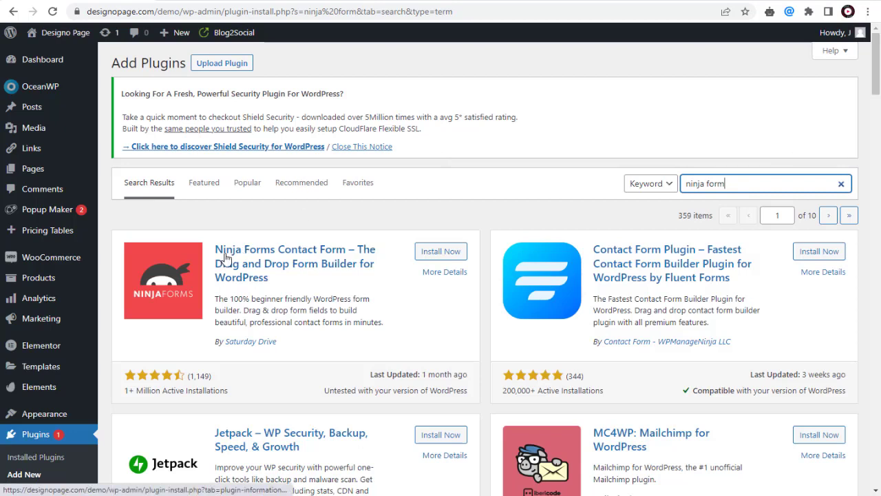
- Install and activate the Ninja Forms plugin
{"action": "left_click", "coordinate": [429, 258]}
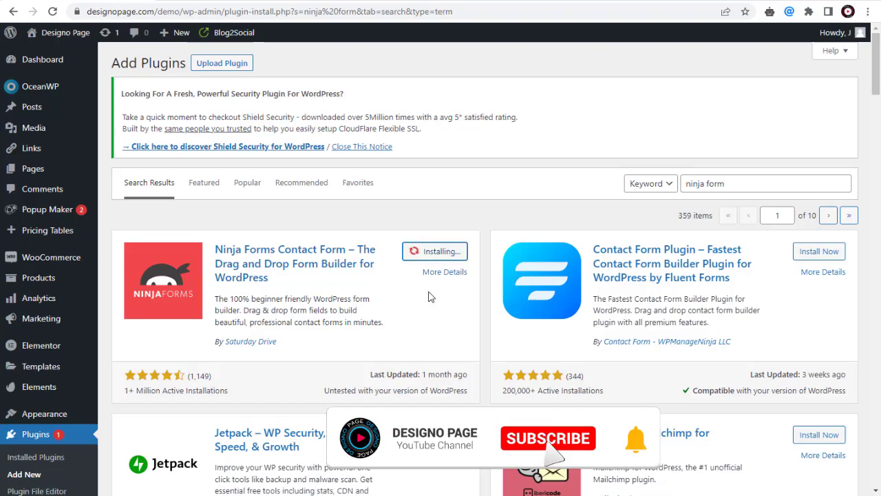
{"action": "left_click", "coordinate": [445, 252]}
{"action": "scroll", "coordinate": [672, 255], "scroll_direction": "down", "scroll_amount": 20}
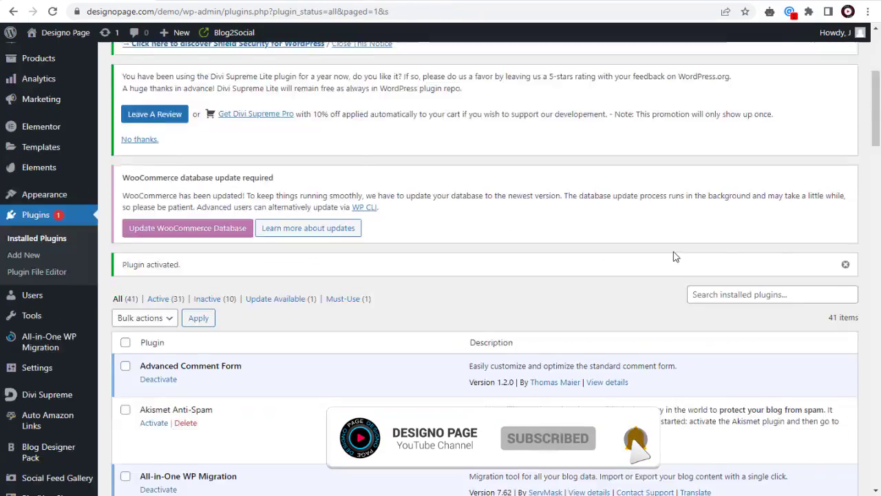
{"action": "scroll", "coordinate": [149, 160], "scroll_direction": "up", "scroll_amount": 10}
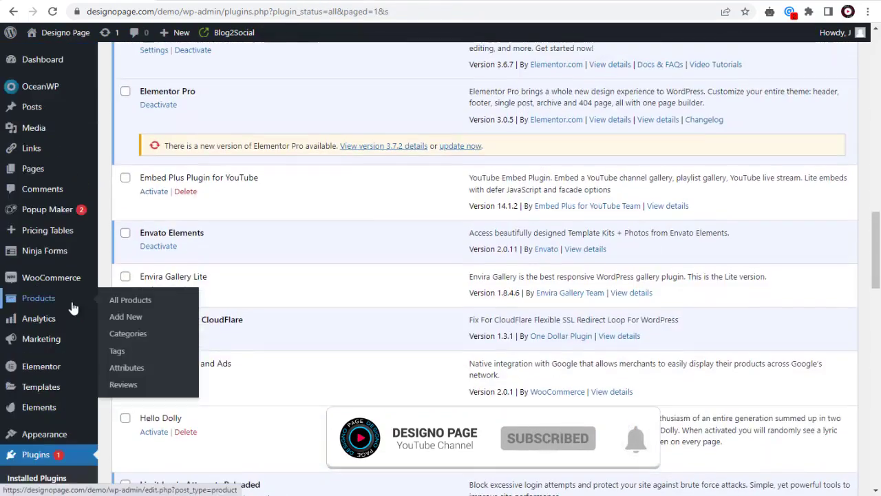
{"action": "mouse_move", "coordinate": [31, 257]}
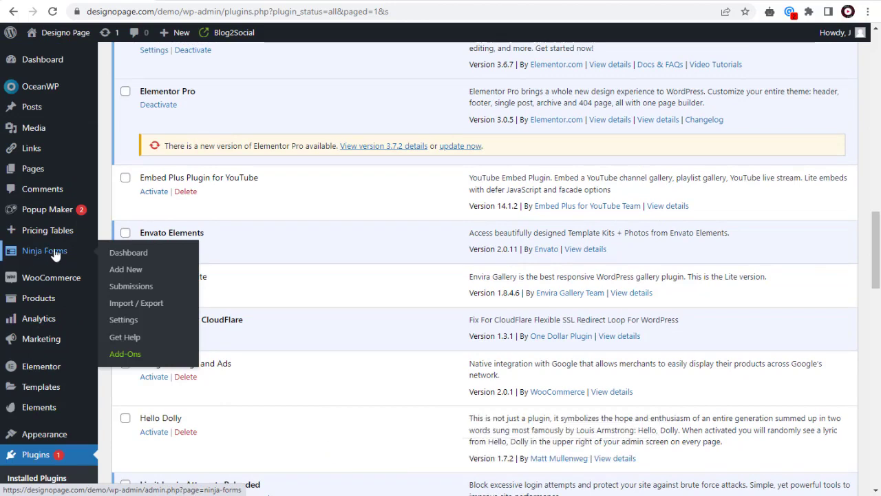
- Create a new Contact Me form from the Contact Us template on the Ninja Forms dashboard
{"action": "left_click", "coordinate": [120, 256]}
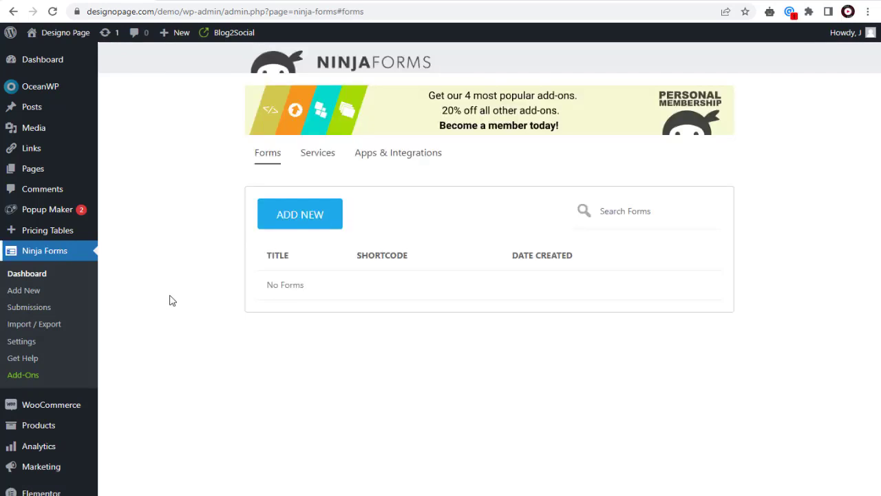
{"action": "left_click", "coordinate": [305, 216]}
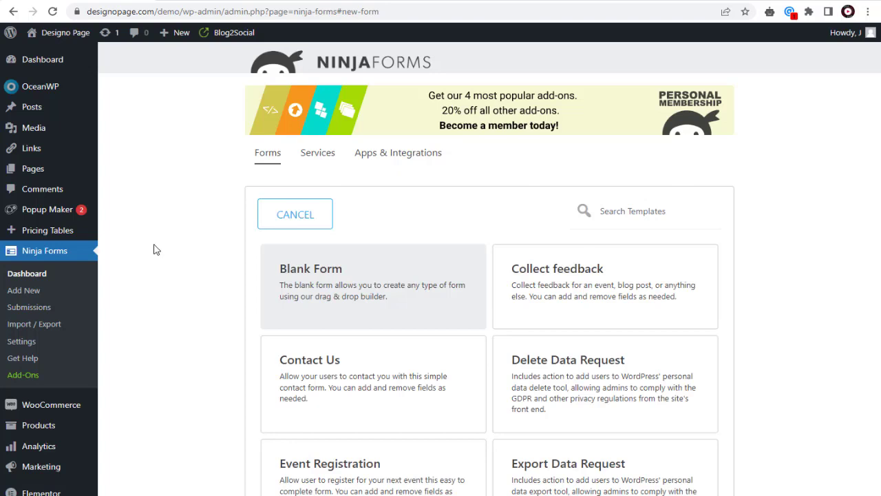
{"action": "scroll", "coordinate": [154, 249], "scroll_direction": "down", "scroll_amount": 2}
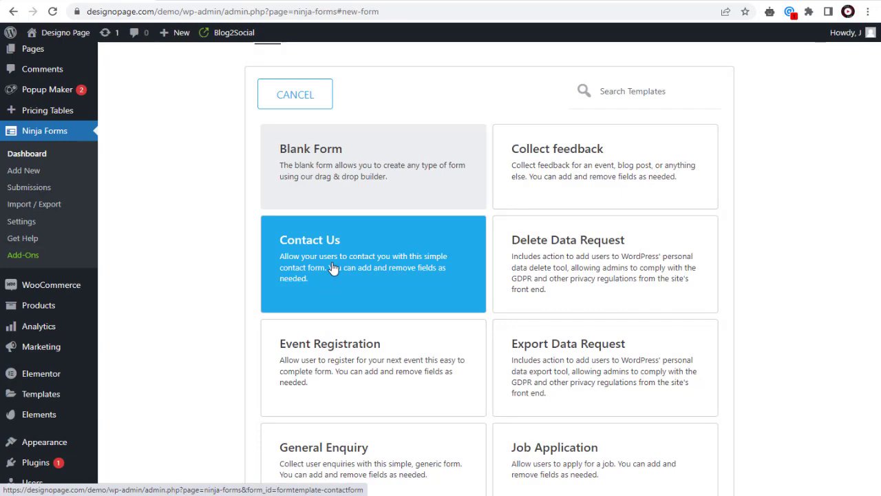
{"action": "left_click", "coordinate": [332, 267]}
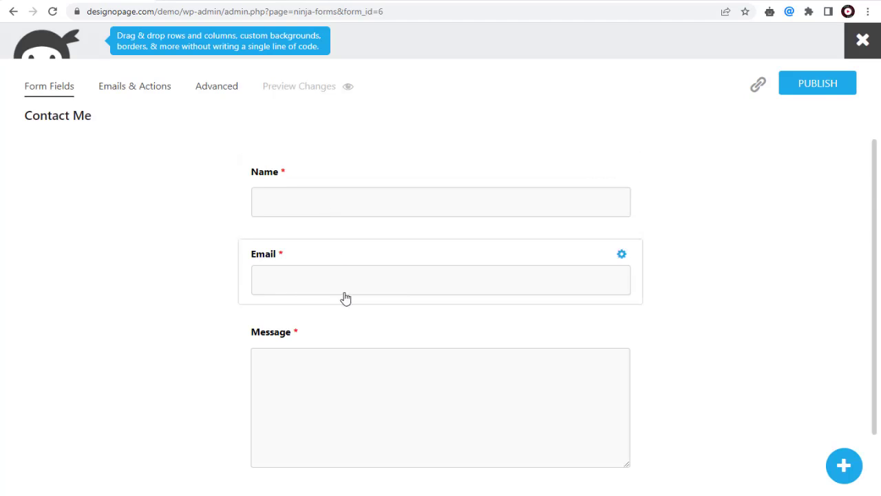
{"action": "scroll", "coordinate": [360, 399], "scroll_direction": "down", "scroll_amount": 1}
{"action": "scroll", "coordinate": [120, 349], "scroll_direction": "up", "scroll_amount": 1}
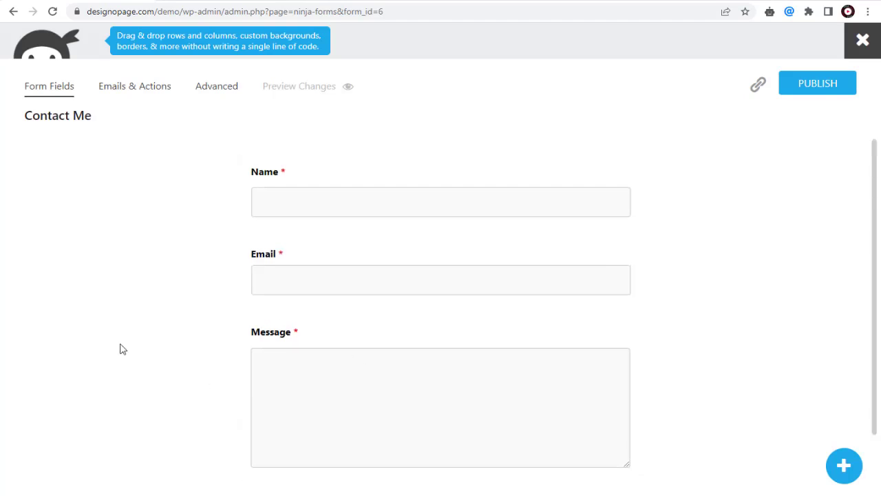
- Retitle the form 'Get in touch with us!' in Display Settings, then return to Form Fields
{"action": "left_click", "coordinate": [217, 88]}
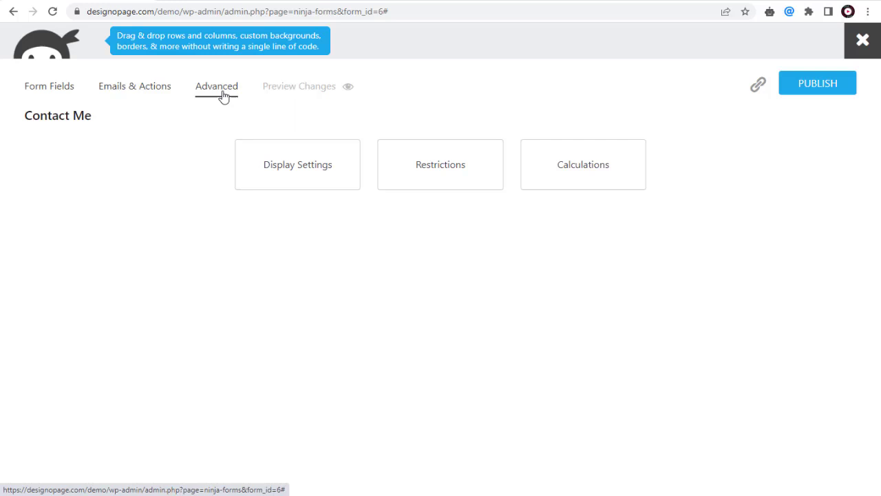
{"action": "left_click", "coordinate": [295, 176]}
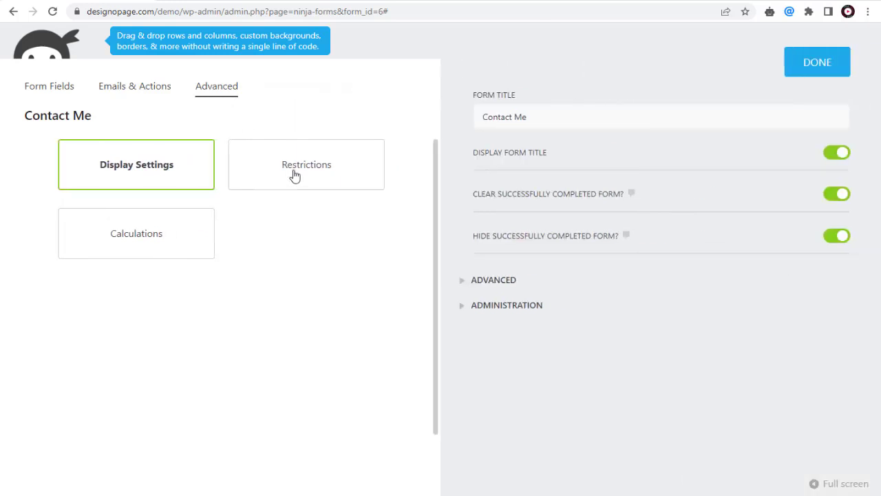
{"action": "triple_click", "coordinate": [543, 122]}
{"action": "type", "text": "Get in touch with u"}
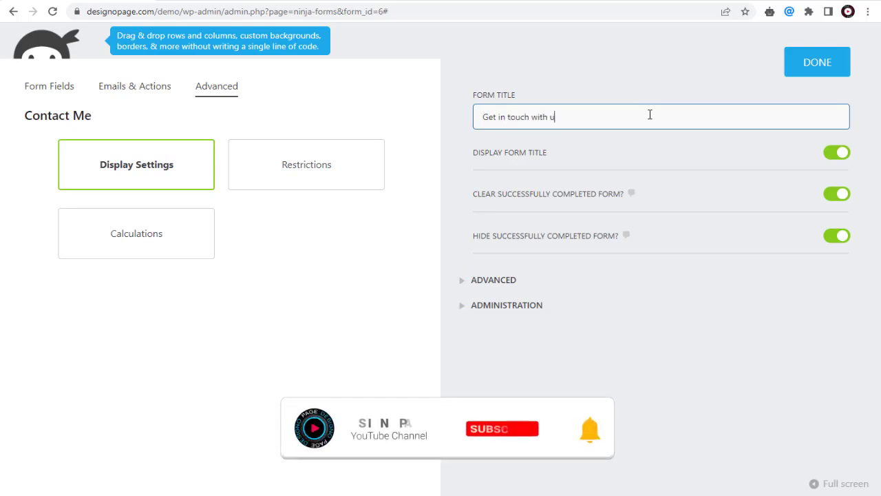
{"action": "type", "text": "s!"}
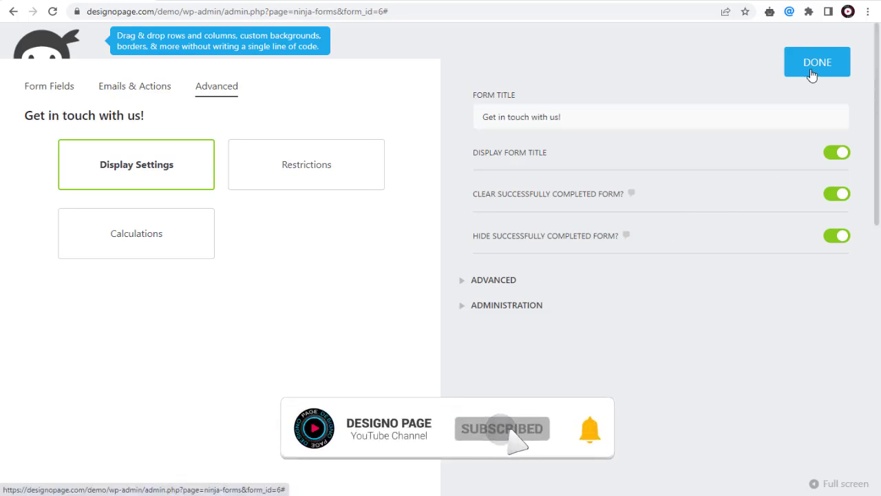
{"action": "left_click", "coordinate": [812, 76]}
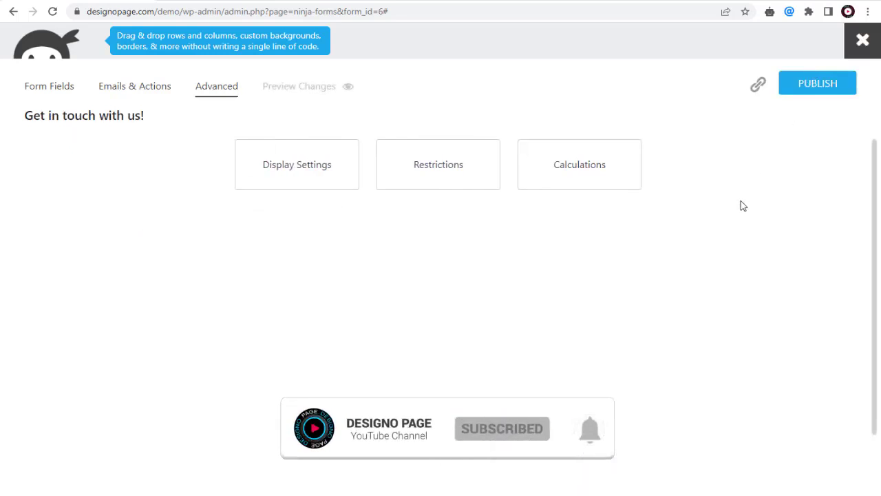
{"action": "left_click", "coordinate": [51, 90]}
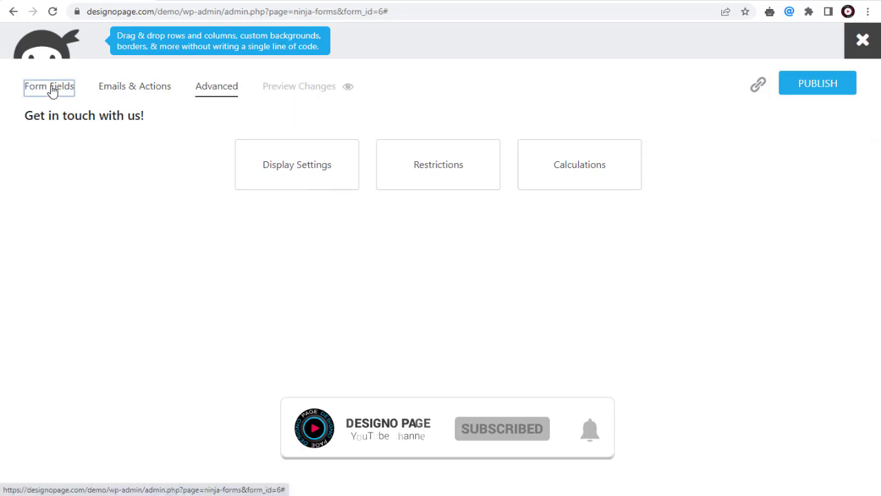
{"action": "scroll", "coordinate": [110, 210], "scroll_direction": "down", "scroll_amount": 1}
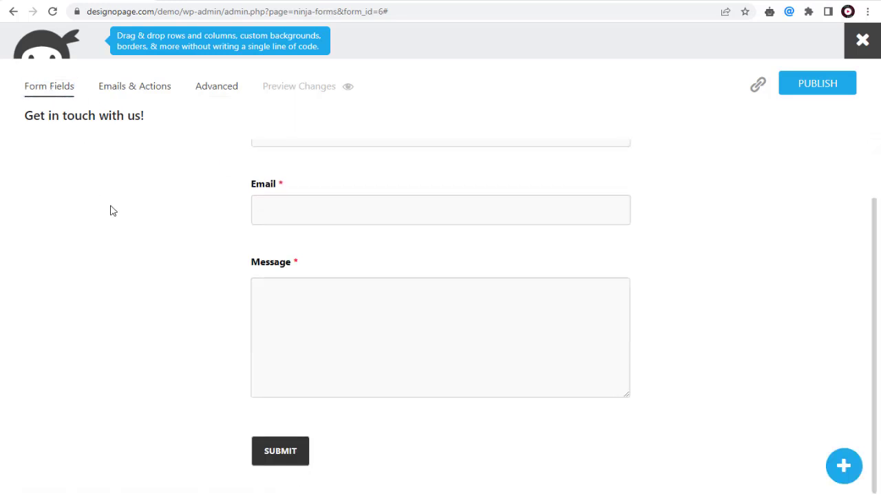
{"action": "scroll", "coordinate": [110, 210], "scroll_direction": "up", "scroll_amount": 1}
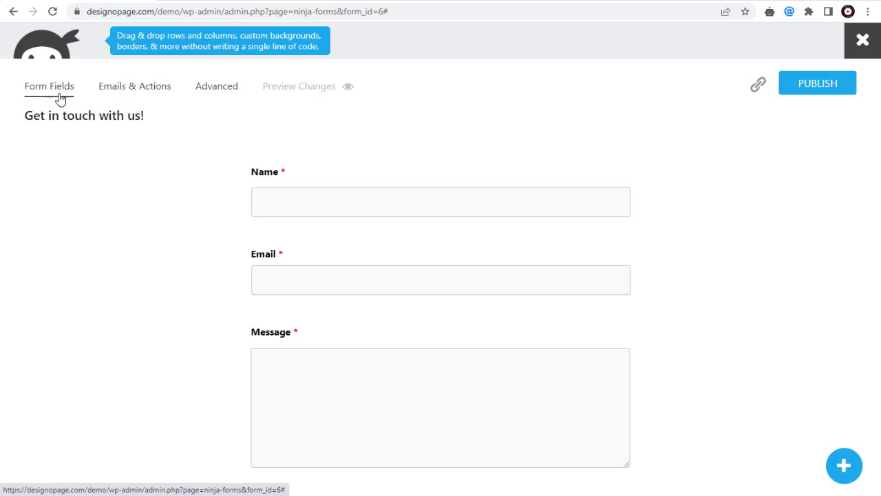
- Add a Phone field above Message, leaving it not required
{"action": "left_click", "coordinate": [845, 466]}
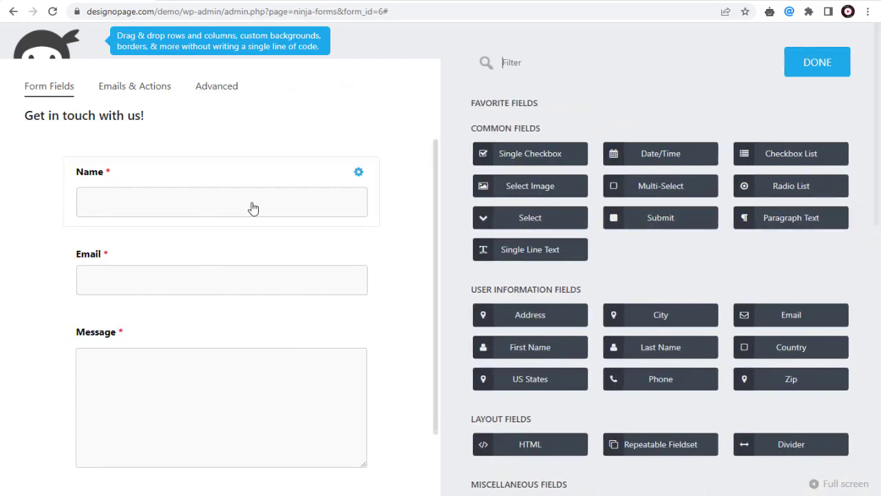
{"action": "left_click", "coordinate": [654, 380]}
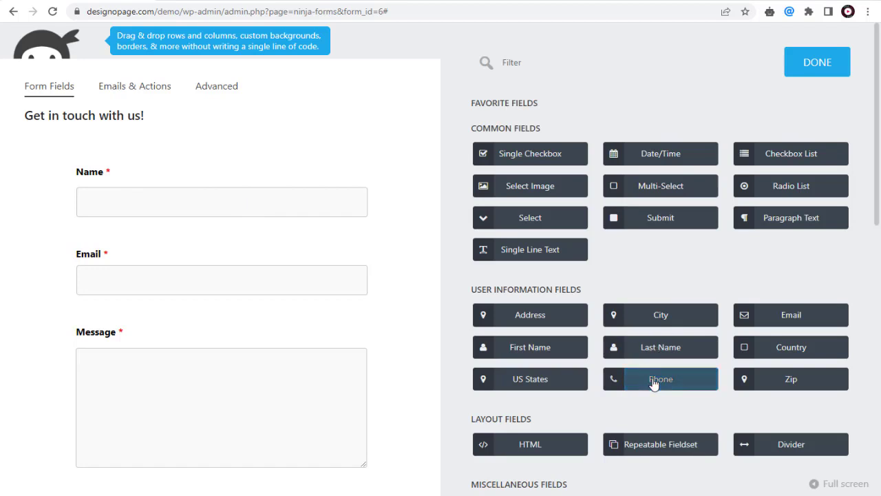
{"action": "left_click_drag", "start_coordinate": [653, 384], "coordinate": [155, 329]}
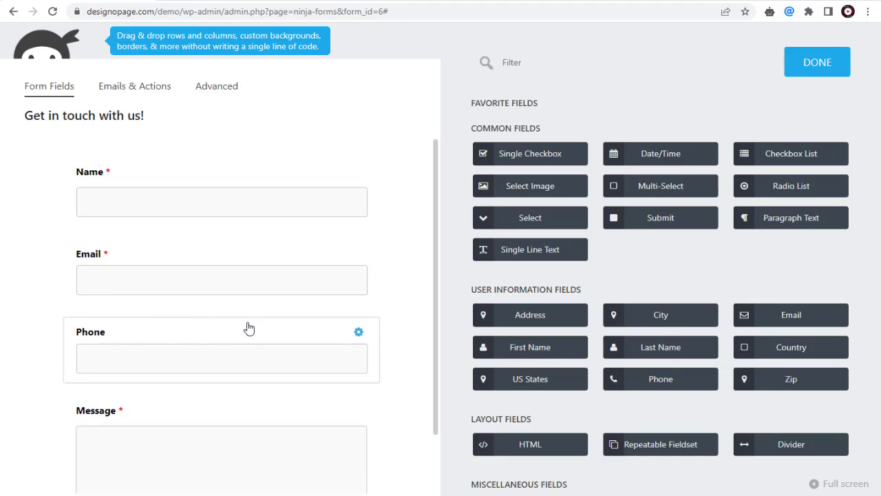
{"action": "left_click", "coordinate": [236, 333]}
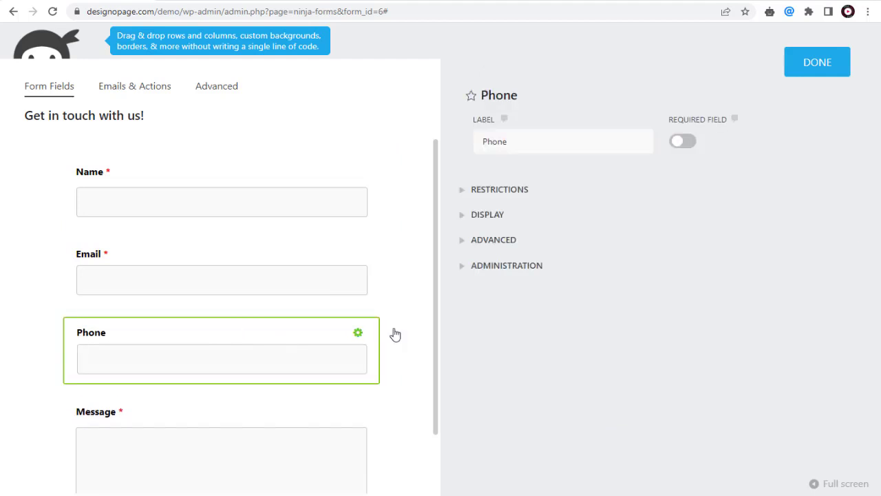
{"action": "left_click", "coordinate": [683, 142]}
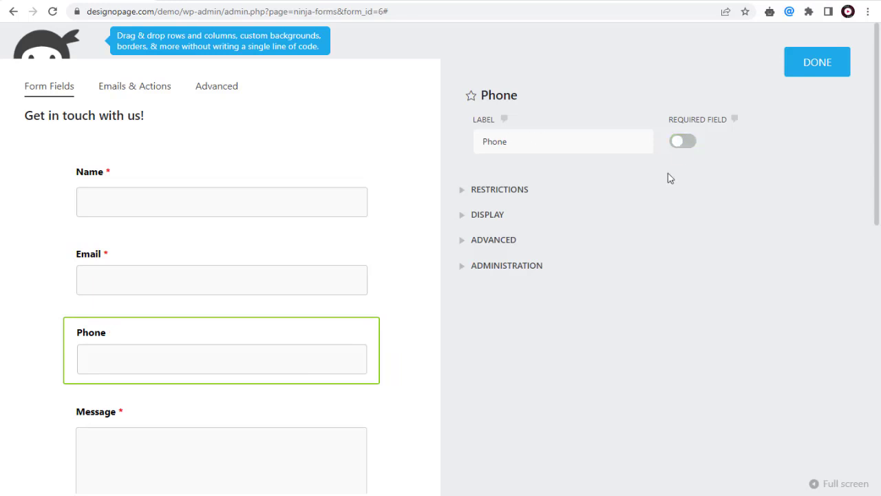
{"action": "left_click", "coordinate": [817, 64]}
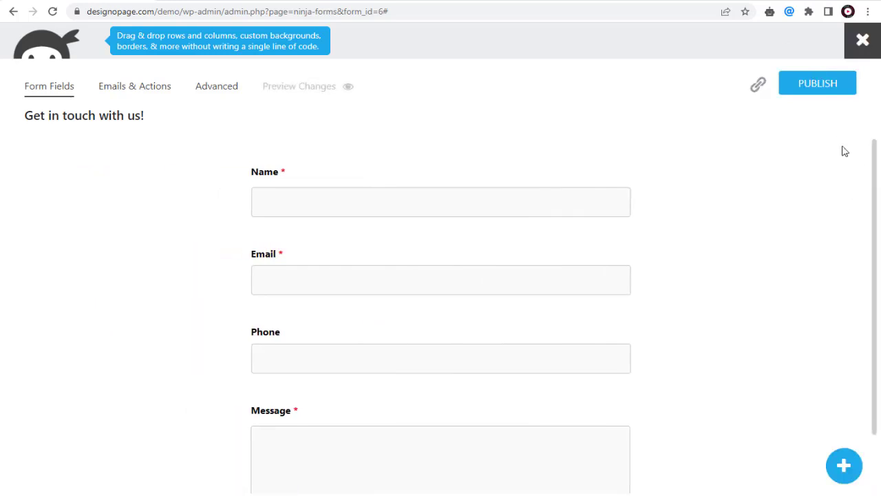
- Publish the form and close the builder to return to the forms dashboard
{"action": "left_click", "coordinate": [811, 88]}
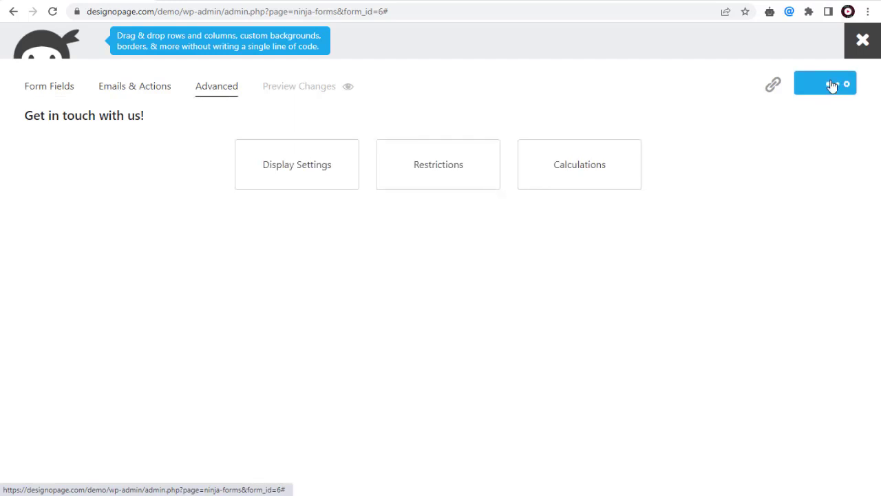
{"action": "left_click", "coordinate": [830, 85]}
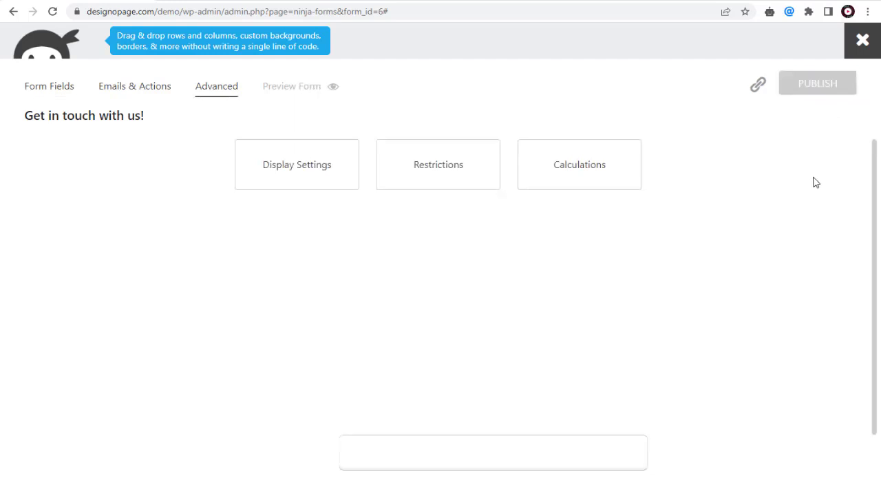
{"action": "left_click", "coordinate": [862, 39]}
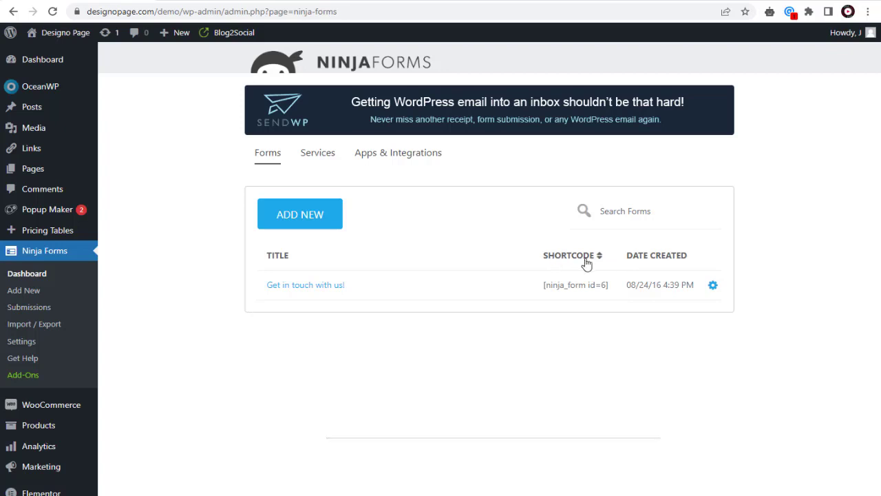
- Copy the shortcode [ninja_form id=6] from the Shortcode column
{"action": "left_click_drag", "start_coordinate": [615, 289], "coordinate": [542, 291]}
{"action": "right_click", "coordinate": [559, 284]}
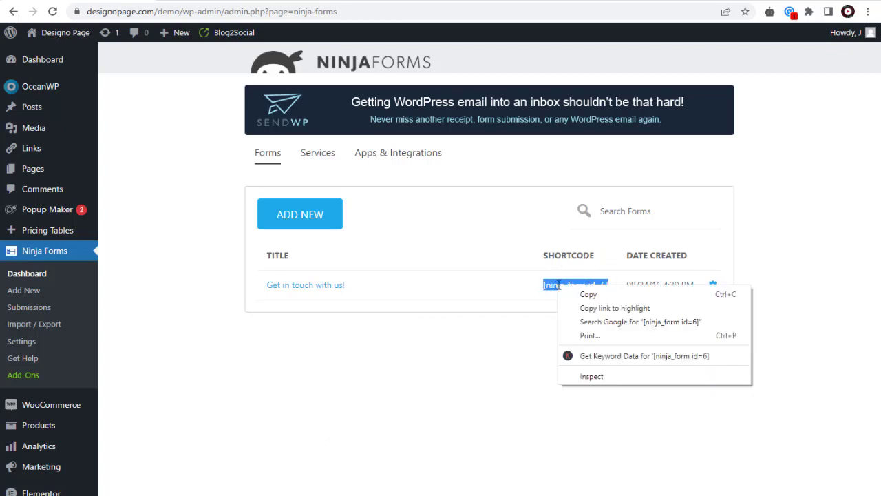
{"action": "left_click", "coordinate": [580, 297]}
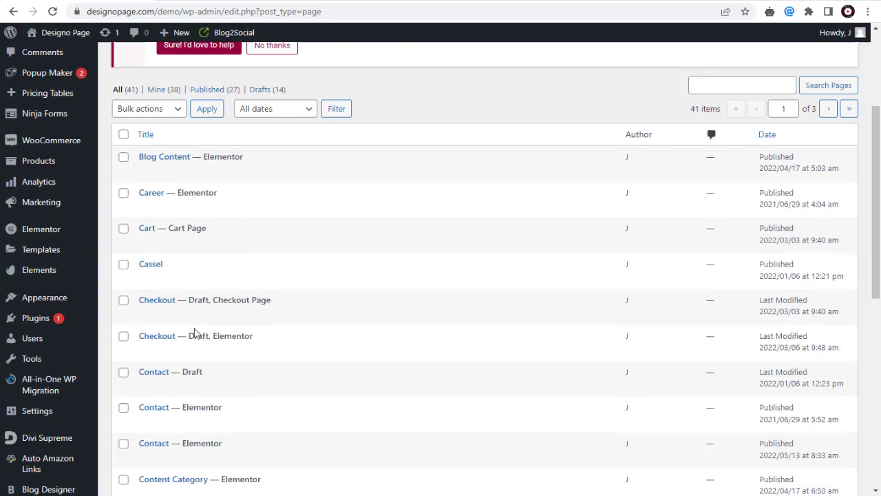
- In Elementor, put a Shortcode widget with [ninja_form id=6] in the Contact page's right column
{"action": "scroll", "coordinate": [211, 331], "scroll_direction": "down", "scroll_amount": 1}
{"action": "scroll", "coordinate": [264, 336], "scroll_direction": "down", "scroll_amount": 1}
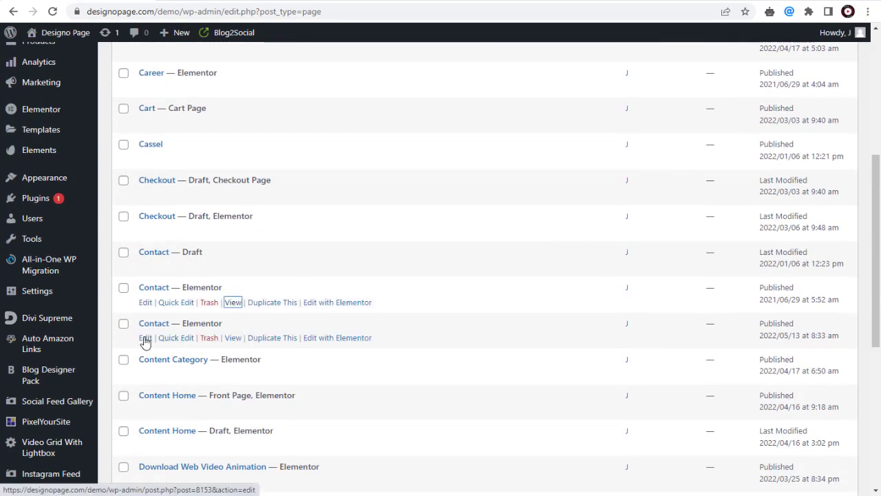
{"action": "left_click", "coordinate": [325, 340]}
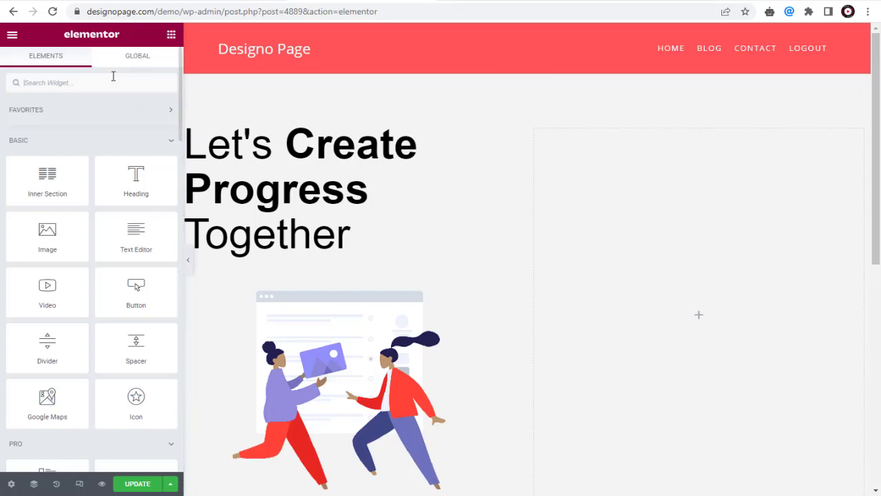
{"action": "type", "text": "short"}
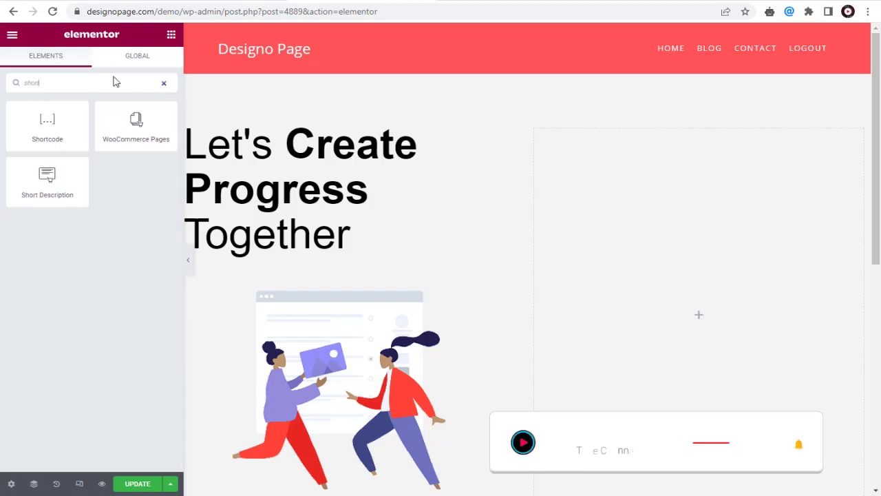
{"action": "left_click_drag", "start_coordinate": [47, 134], "coordinate": [627, 206]}
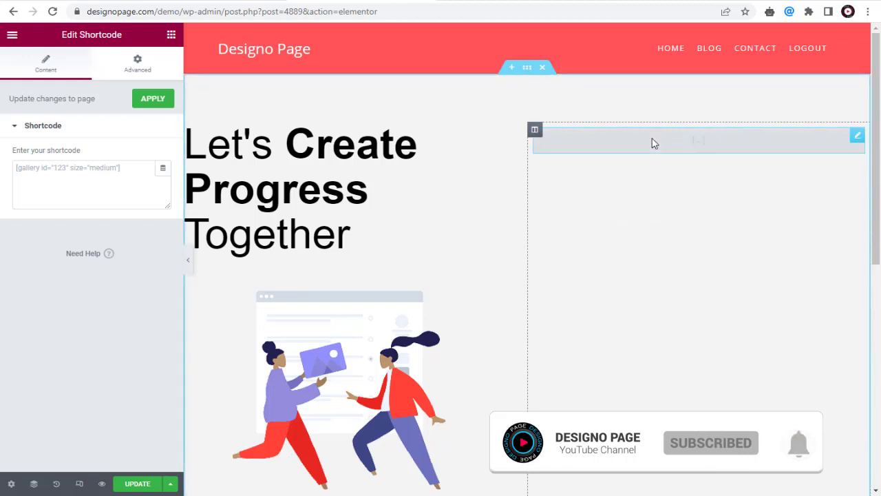
{"action": "left_click", "coordinate": [25, 178]}
{"action": "right_click", "coordinate": [30, 177]}
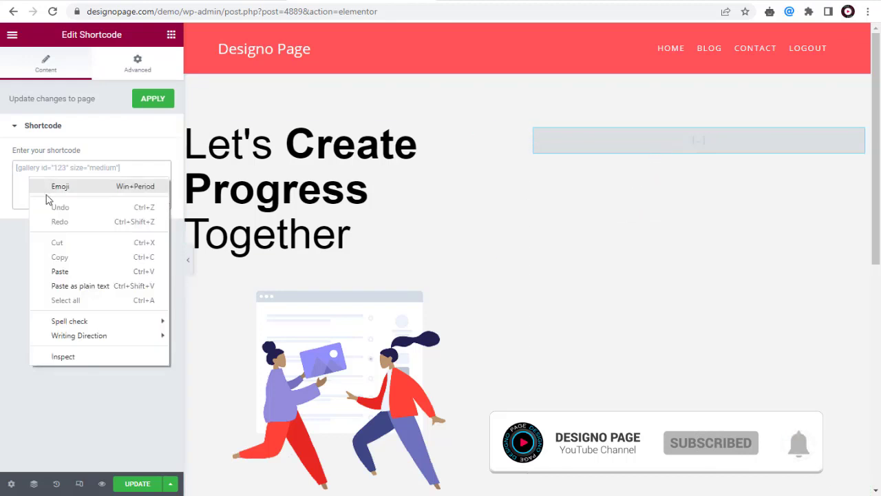
{"action": "left_click", "coordinate": [67, 271]}
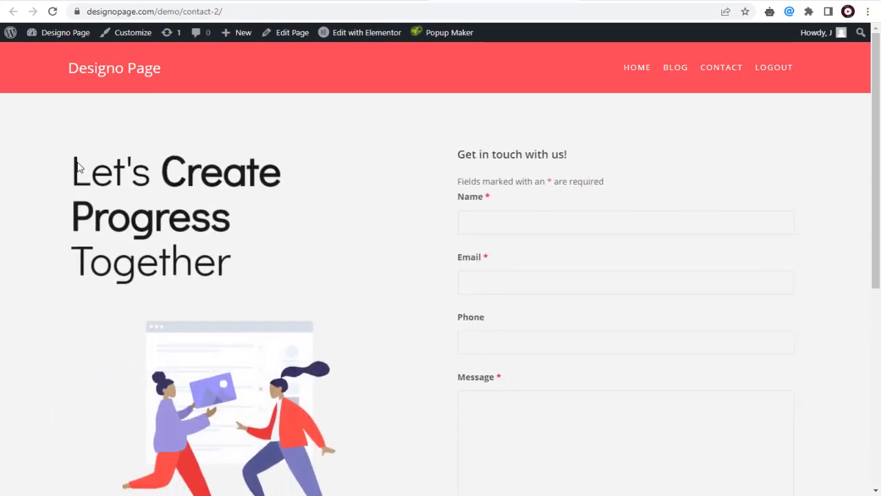
- Fill the Name, Email and Phone fields with a test contact's details
{"action": "scroll", "coordinate": [543, 143], "scroll_direction": "down", "scroll_amount": 3}
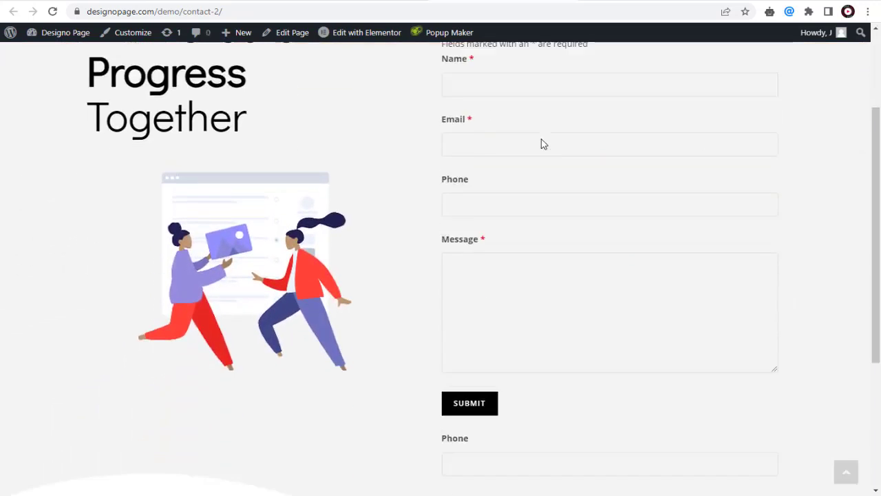
{"action": "scroll", "coordinate": [543, 144], "scroll_direction": "up", "scroll_amount": 3}
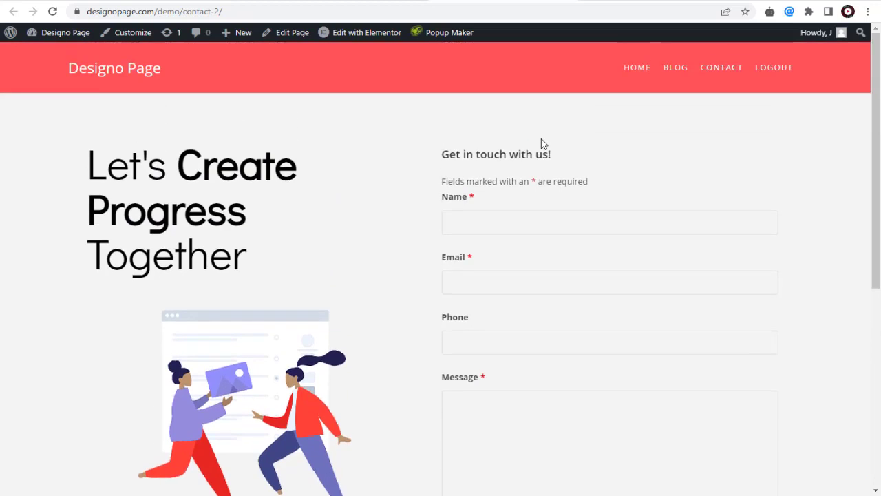
{"action": "scroll", "coordinate": [543, 144], "scroll_direction": "down", "scroll_amount": 1}
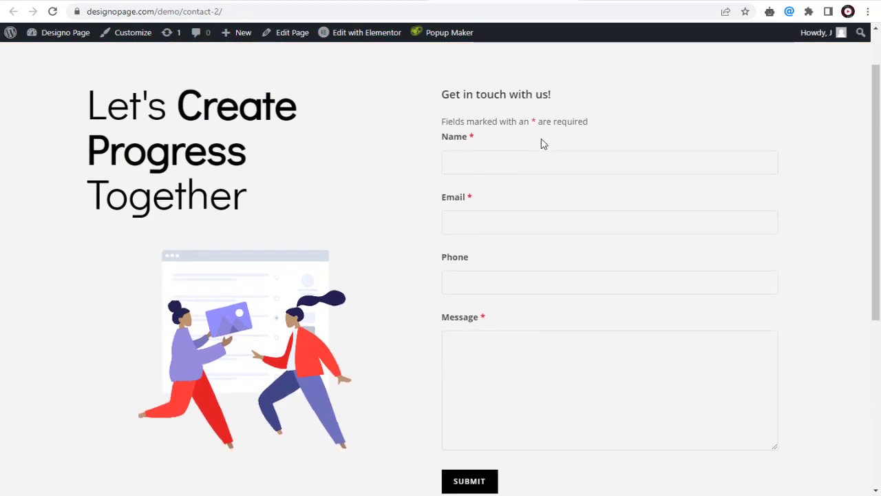
{"action": "left_click", "coordinate": [543, 162]}
{"action": "type", "text": "Danny"}
{"action": "left_click", "coordinate": [494, 222]}
{"action": "key", "text": "Tab"}
{"action": "type", "text": "+14248596"}
- Enter the message 'I want a video created for my website' and submit the form
{"action": "left_click", "coordinate": [534, 391]}
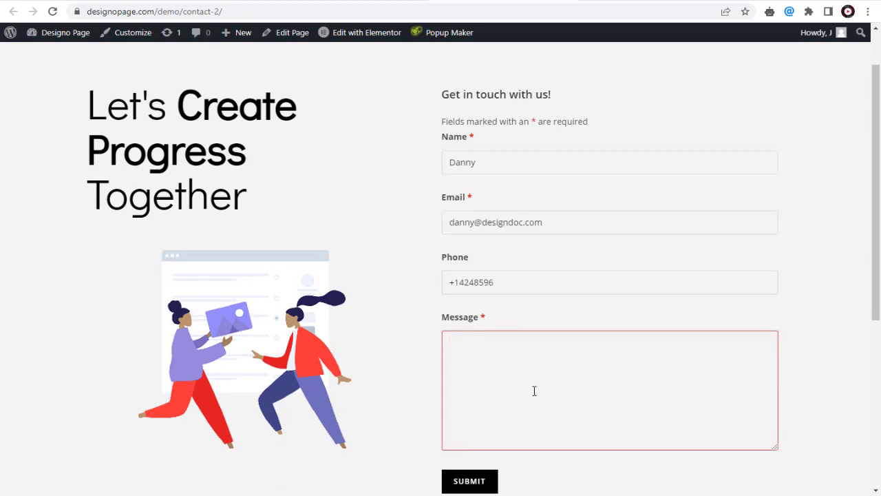
{"action": "type", "text": "I want a video created for my website"}
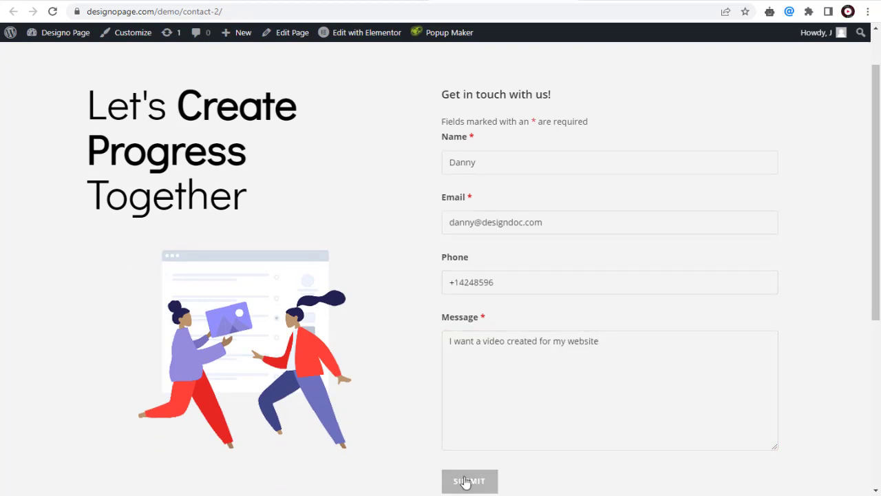
{"action": "left_click", "coordinate": [465, 481]}
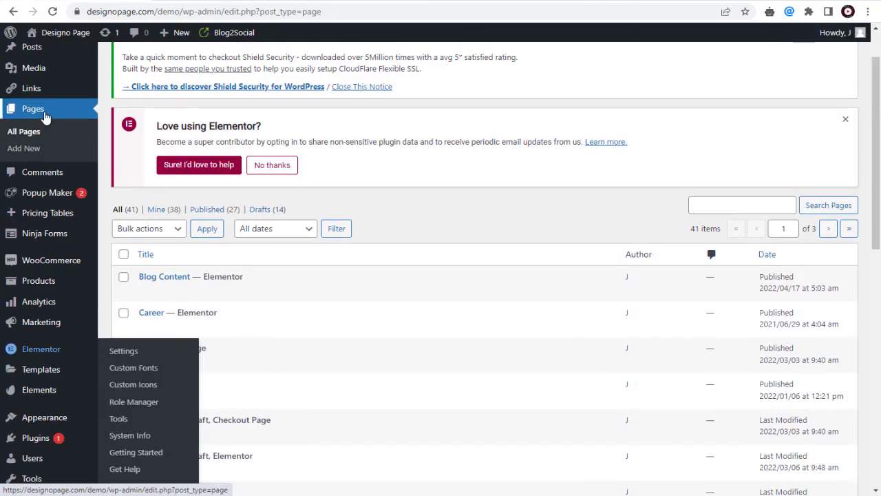
- Show the Submissions for 'Get in touch with us! (ID: 6)' and export the test entry
{"action": "mouse_move", "coordinate": [32, 232]}
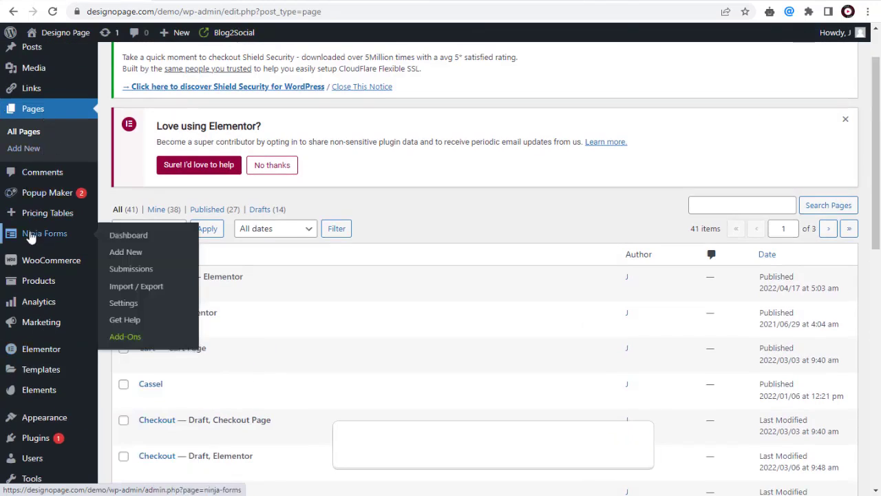
{"action": "left_click", "coordinate": [128, 274]}
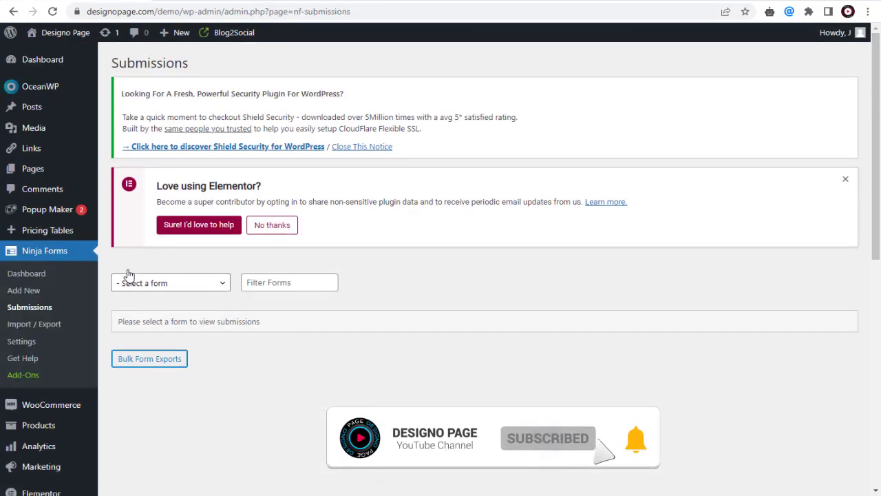
{"action": "left_click", "coordinate": [225, 283]}
{"action": "left_click", "coordinate": [202, 309]}
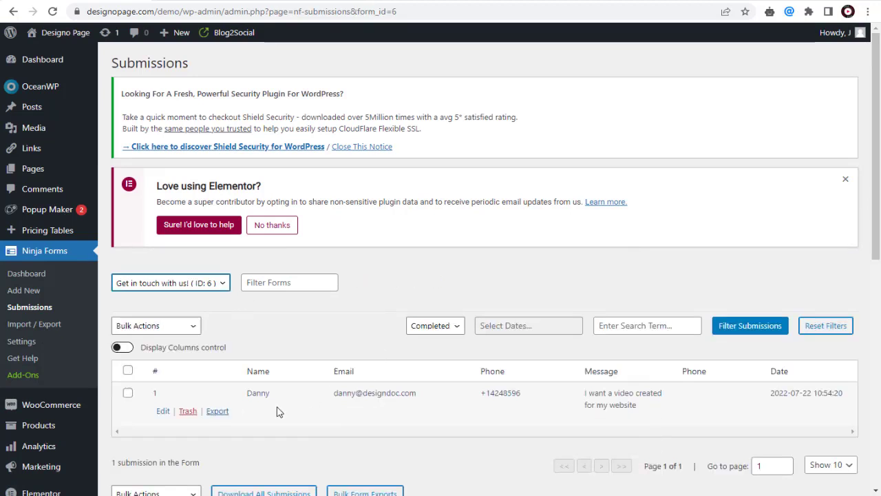
{"action": "left_click", "coordinate": [215, 415]}
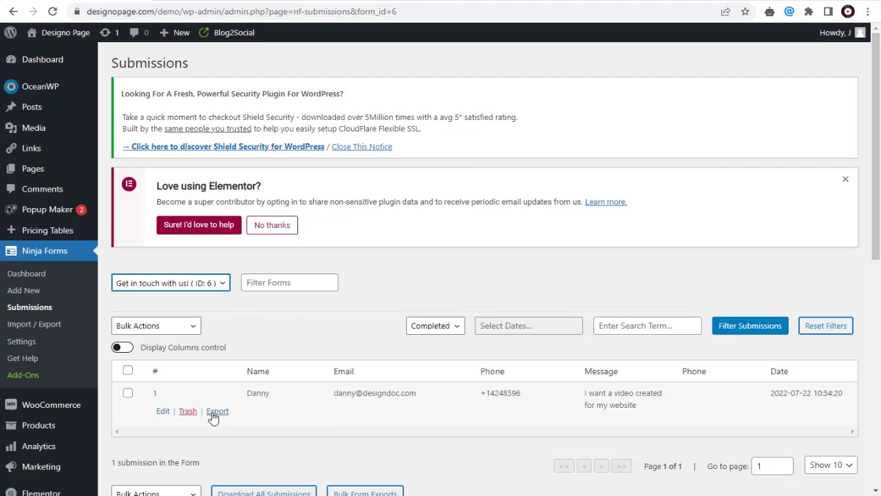